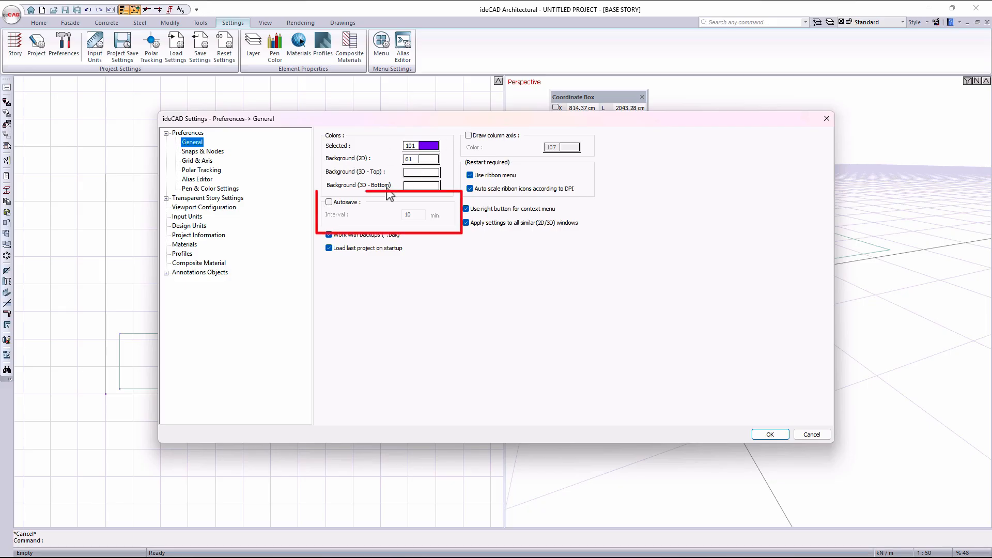
- Turn on autosave in the general preferences and set its interval to 20 minutes
left_click(329, 202)
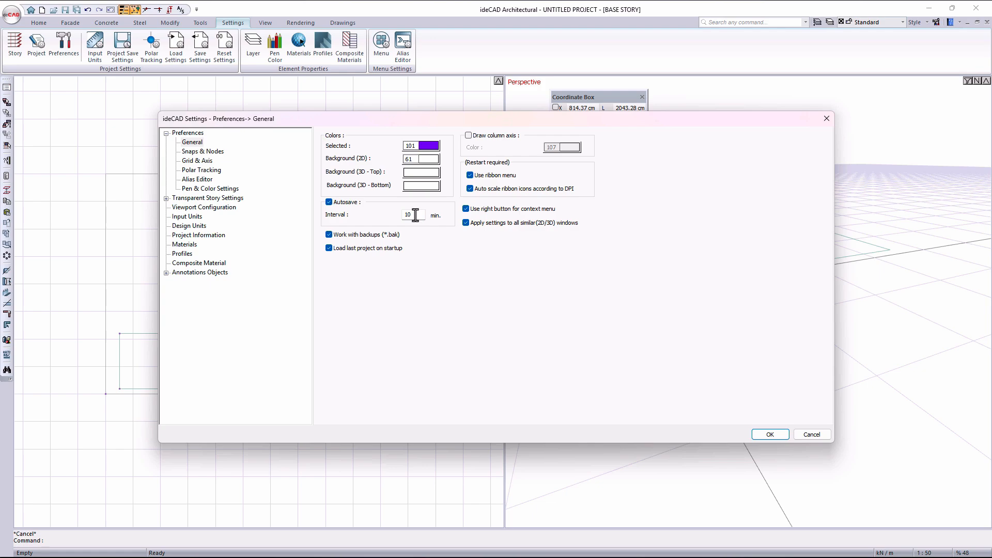
left_click_drag(415, 214, 367, 212)
type("20")
- Review the Snaps & Nodes, Grid & Axis and Polar Tracking preferences and the command alias list, and close the settings
left_click(197, 153)
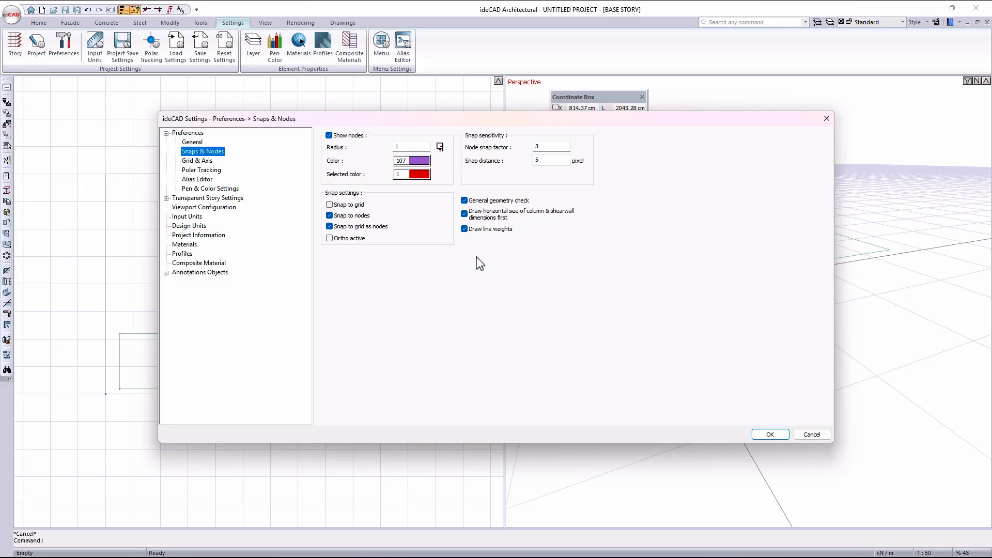
left_click(191, 163)
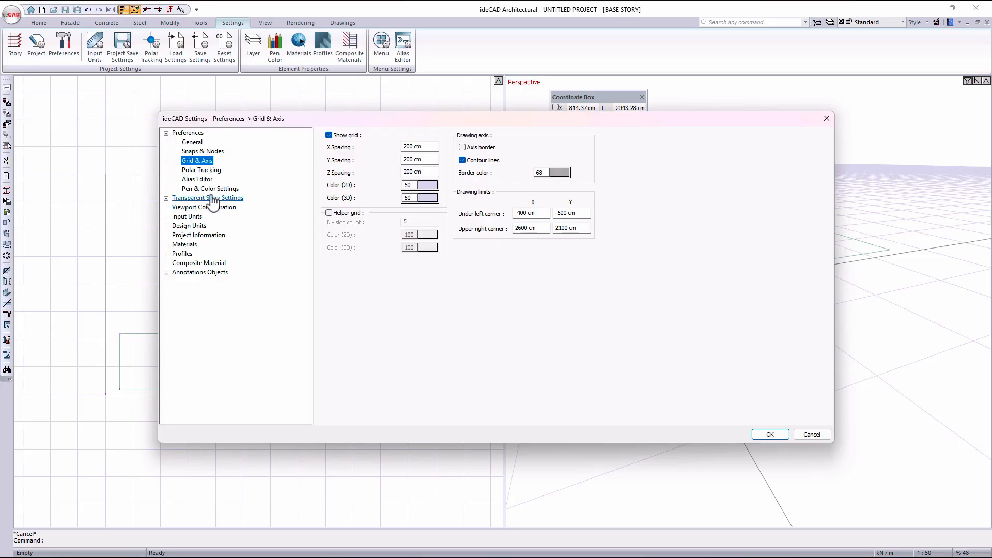
left_click(205, 170)
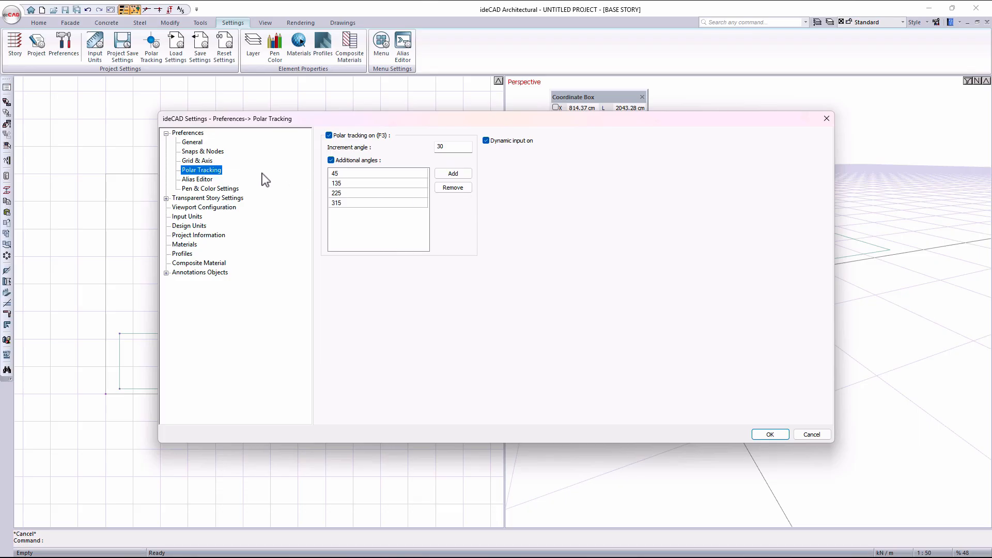
left_click(200, 181)
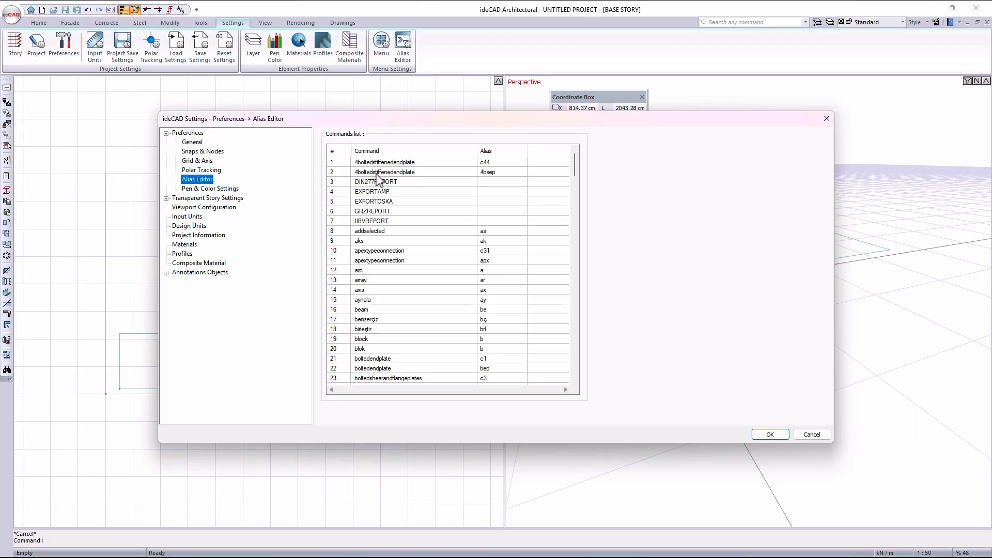
scroll(474, 252, "down", 2)
scroll(474, 252, "down", 2)
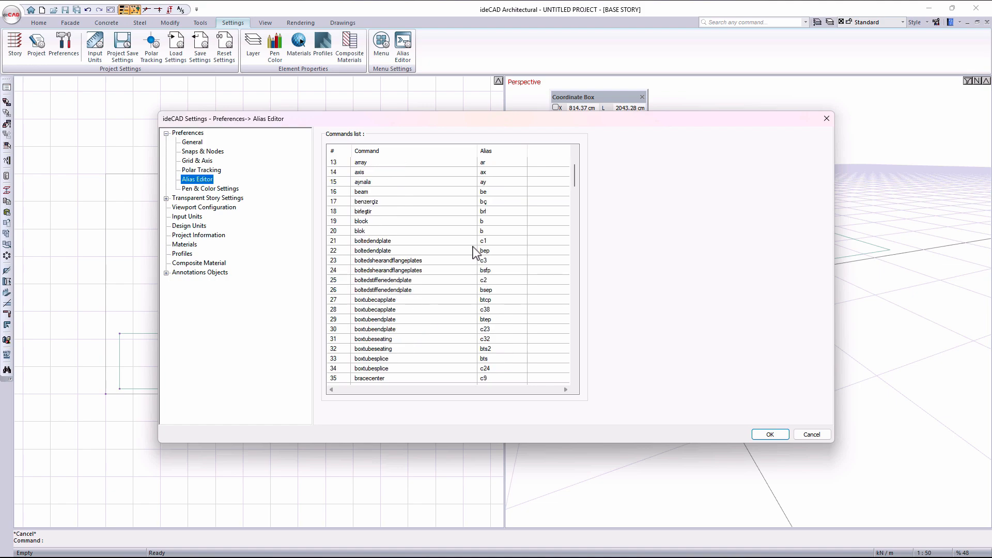
scroll(474, 252, "down", 1)
key("Escape")
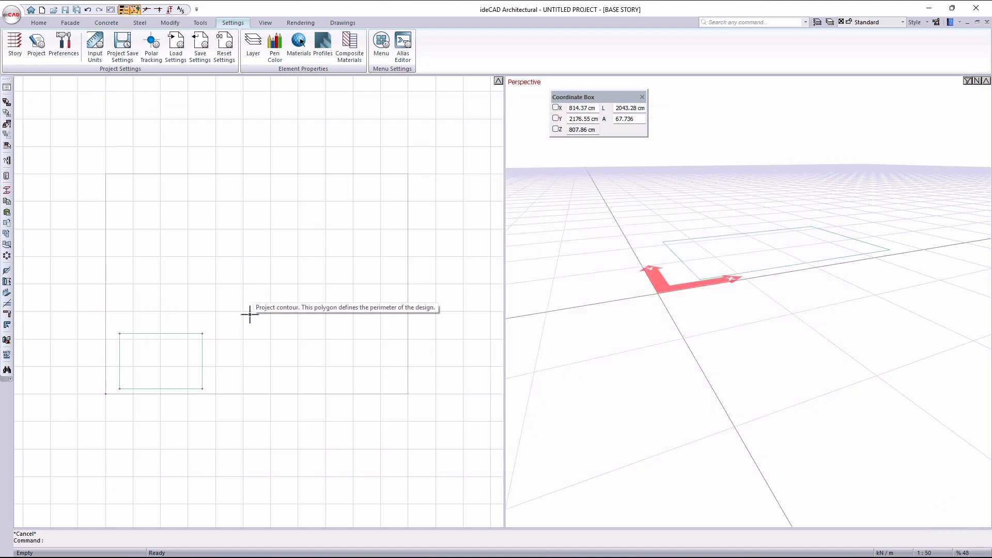
- Try to move the small rectangle in the plan by its lower-left corner, starting the Move command with the alias m
middle_click_drag(249, 312, 269, 272)
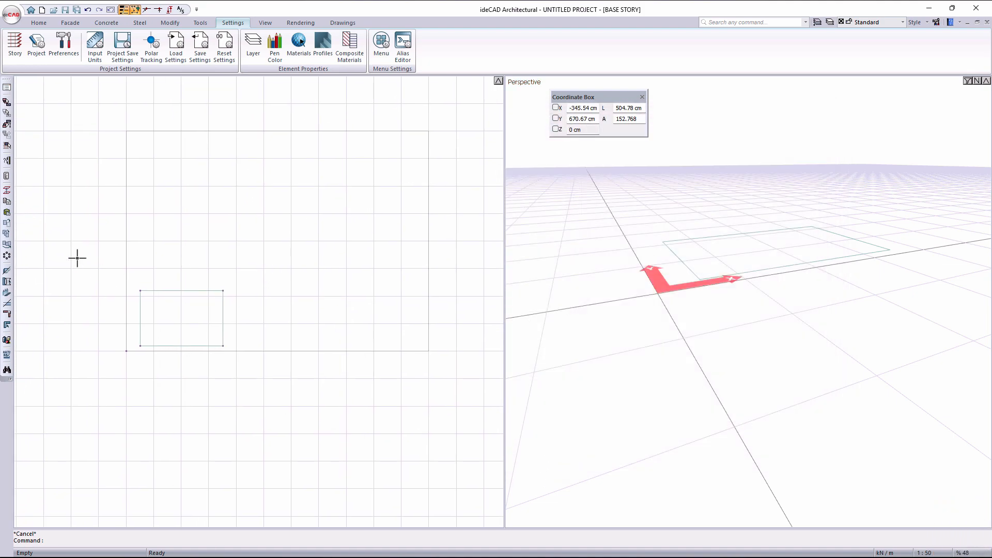
left_click_drag(98, 262, 295, 395)
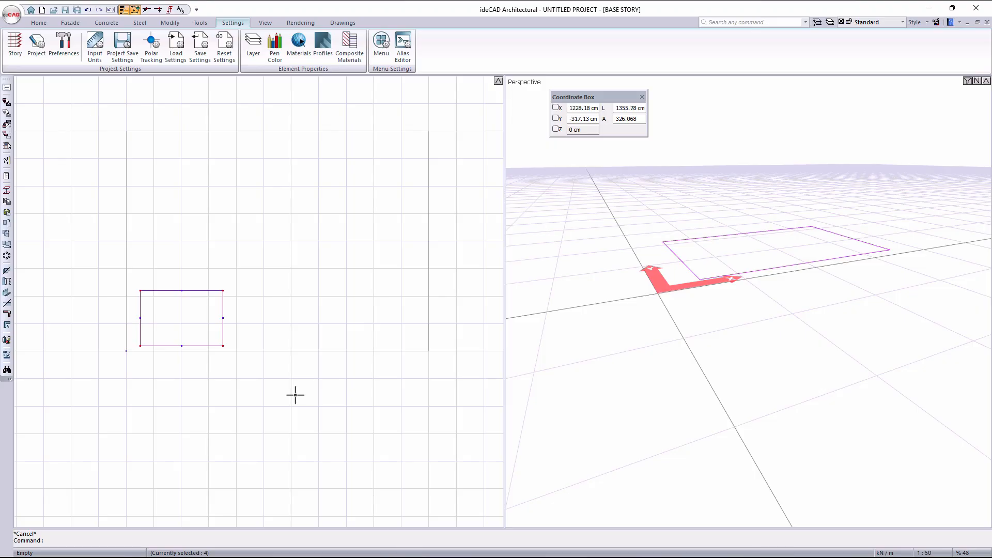
type("m")
key("space")
left_click(140, 346)
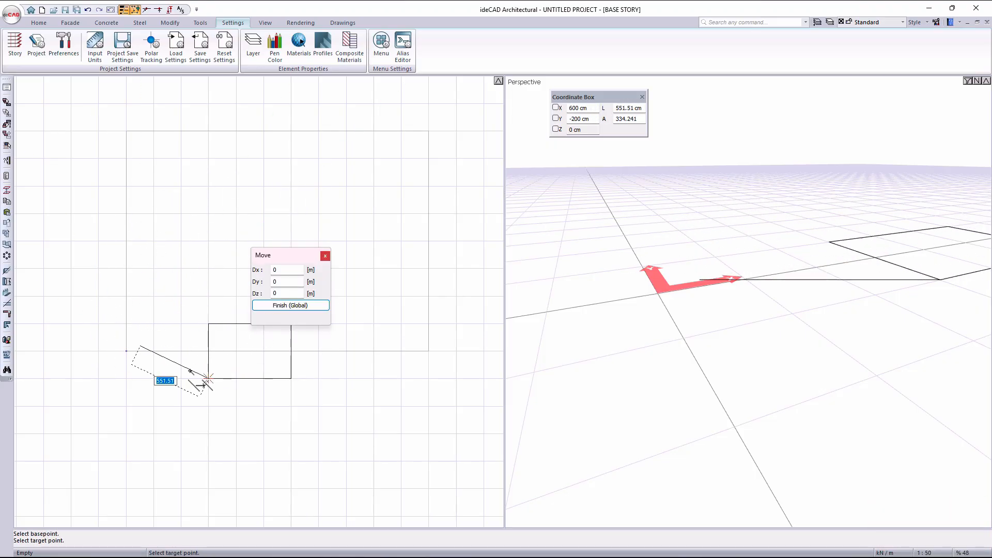
key("Escape")
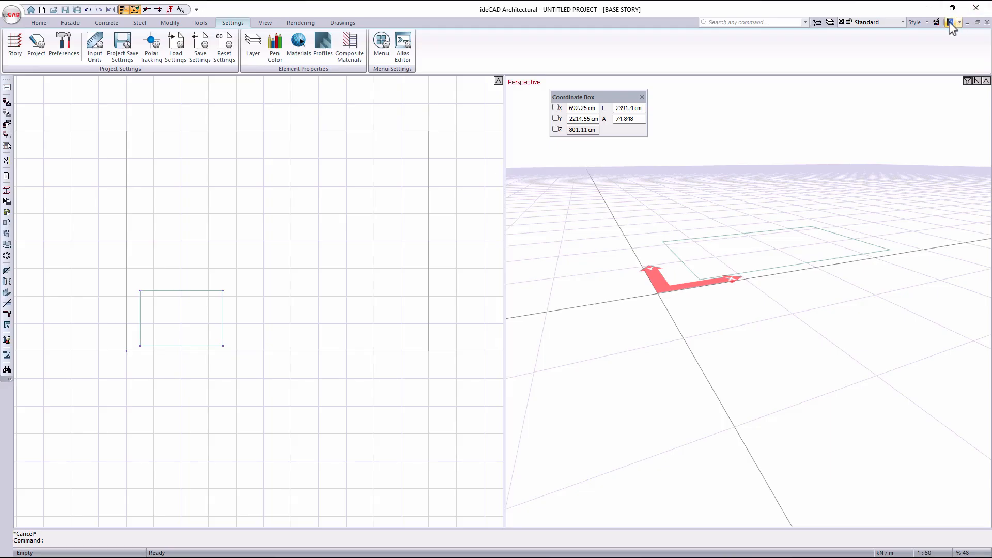
- Reopen the settings and examine the color and pen number options of the swatches in Pen & Color Settings
left_click(936, 23)
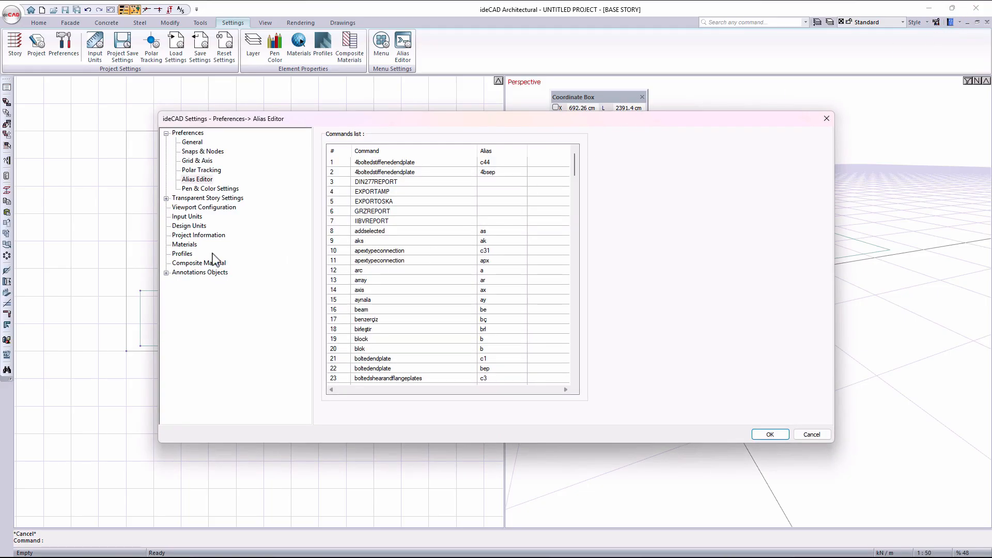
left_click(212, 190)
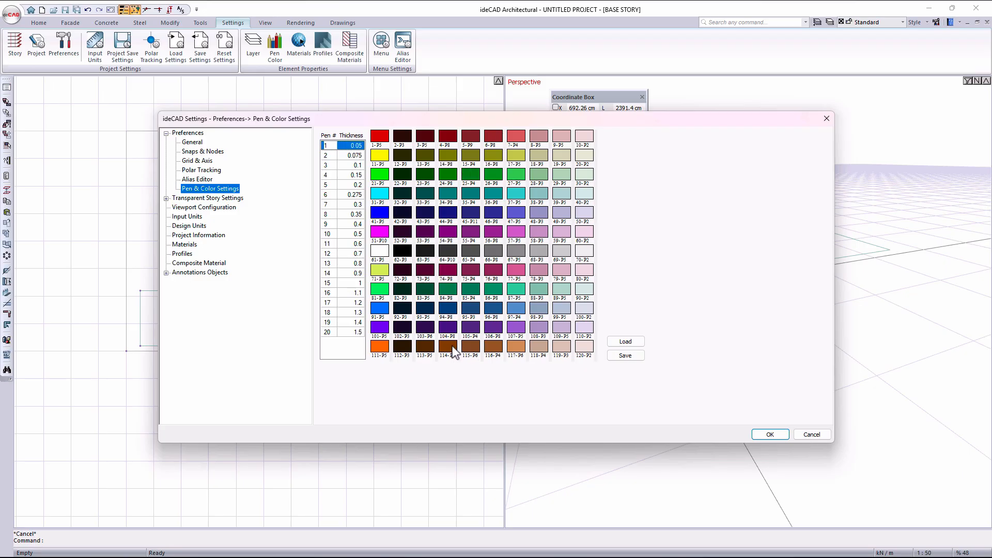
double_click(422, 211)
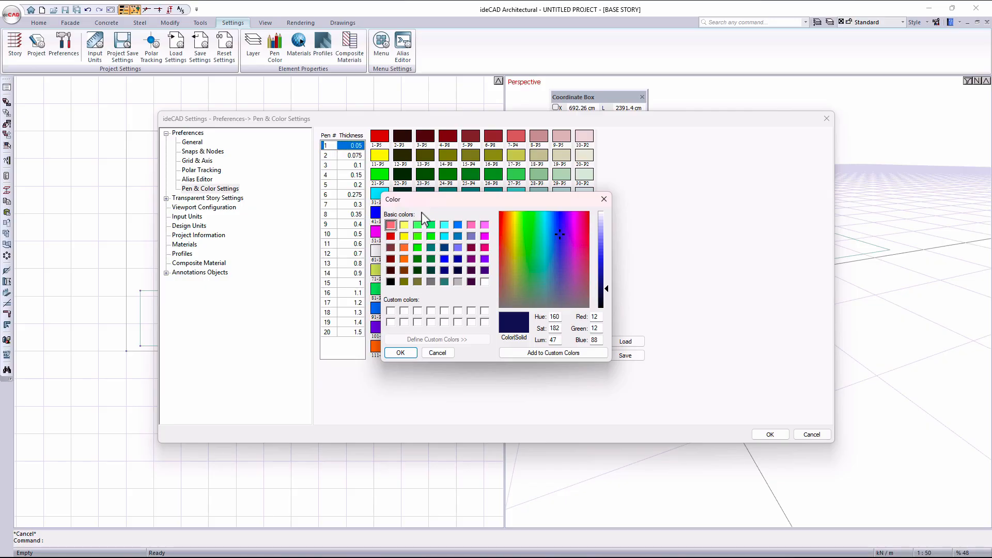
key("Escape")
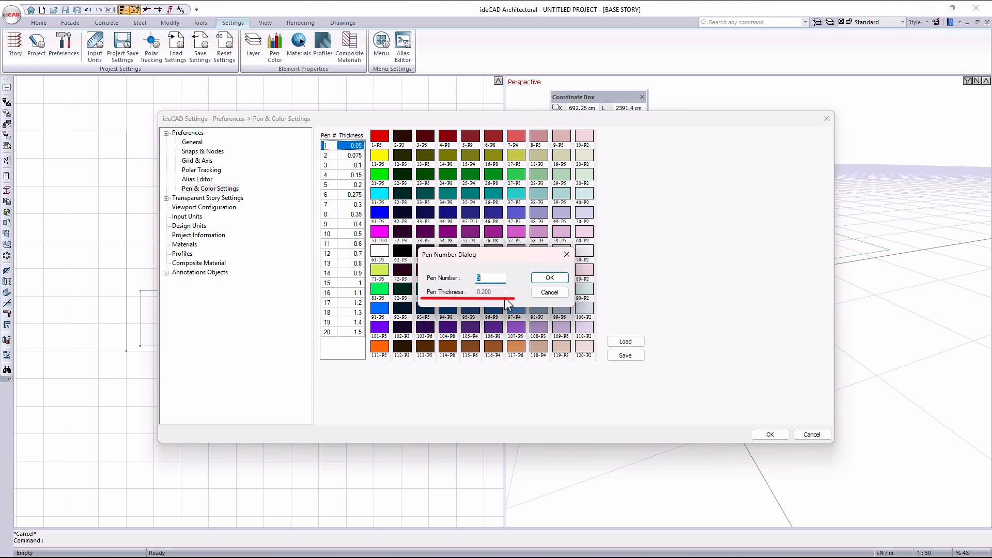
key("Escape")
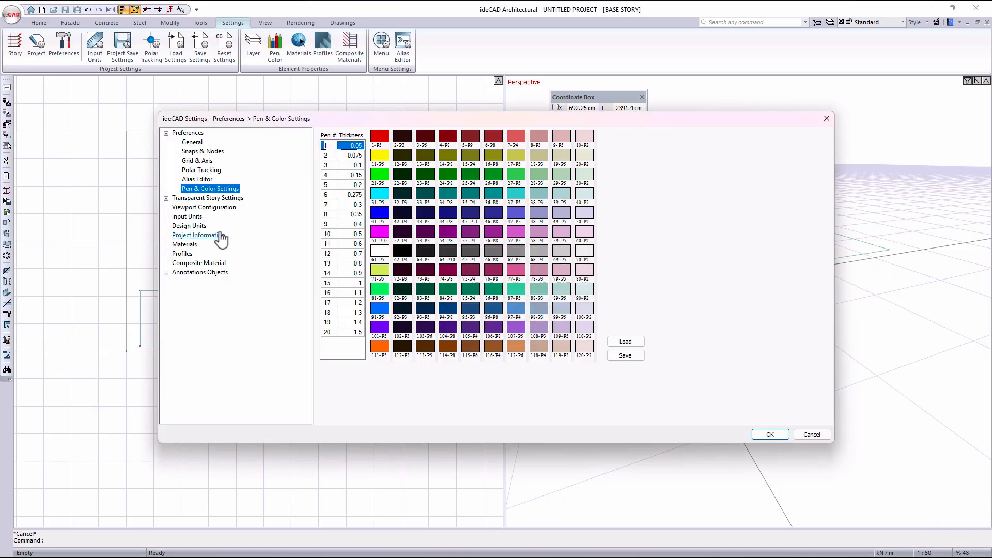
- Review the Transparent Story Settings, the available viewport configurations and the input units
left_click(213, 199)
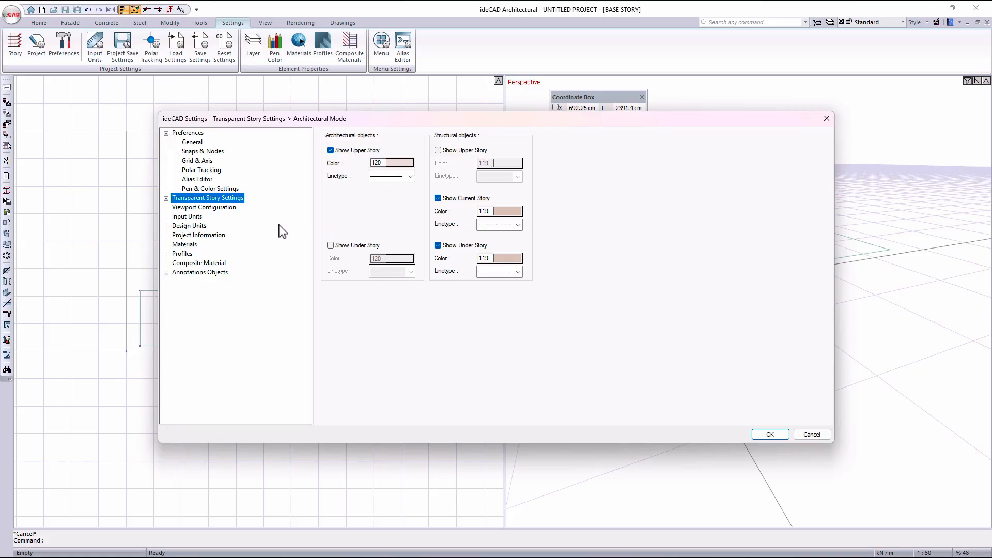
left_click(217, 208)
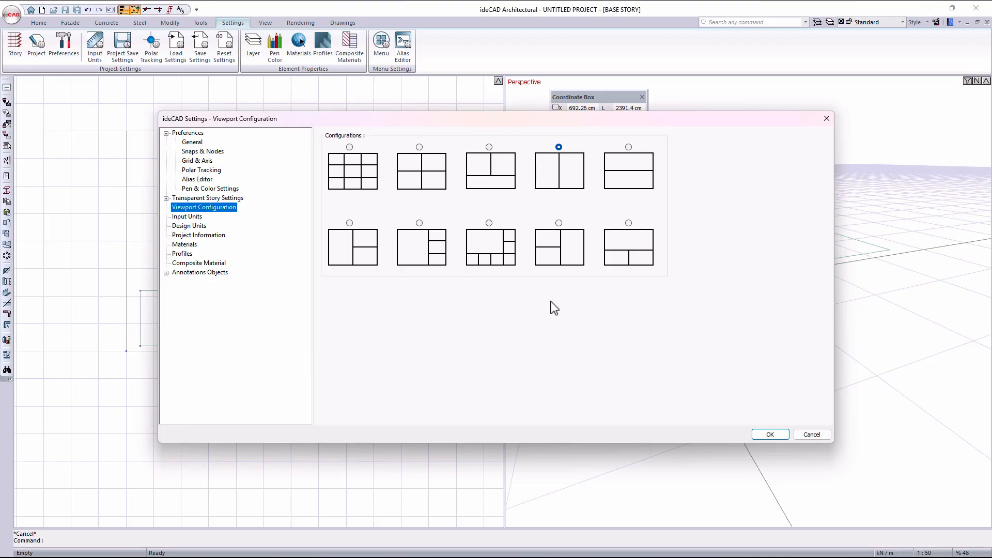
left_click(189, 218)
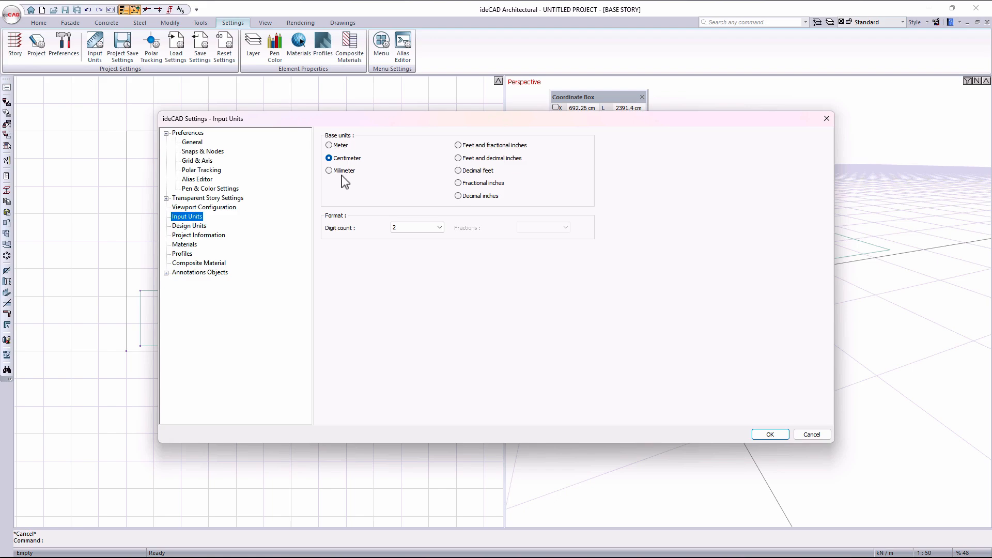
- Fill in the project information with the project name Project 1 and the project owner ideCAD
left_click(201, 236)
left_click_drag(469, 139, 359, 139)
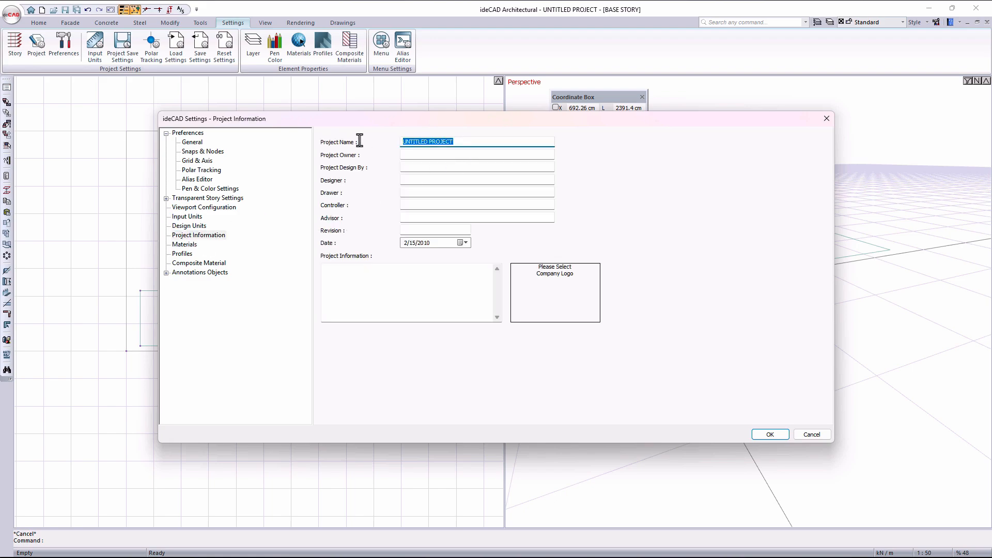
type("Project 1")
left_click(415, 155)
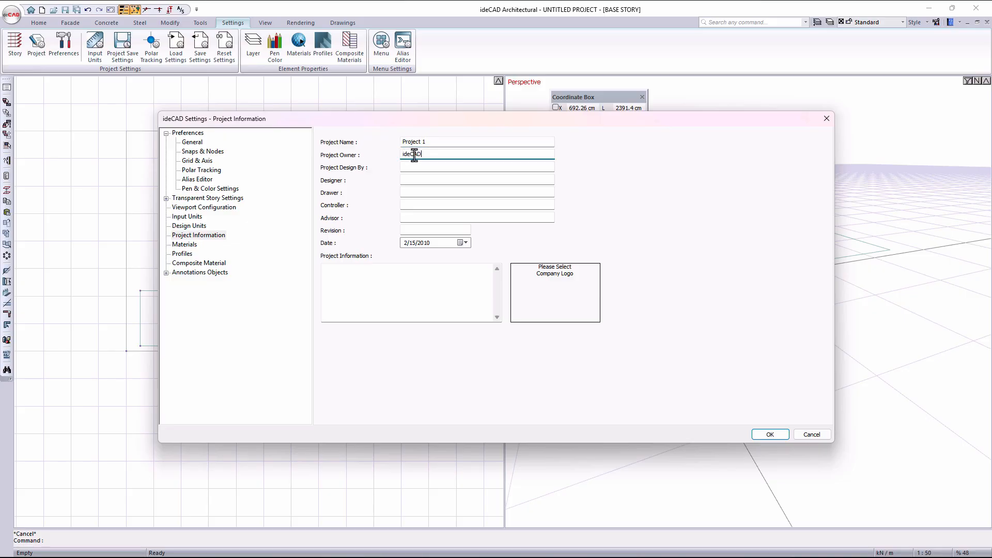
- Browse the material library and preview the Baseboard and Ceiling Cornice profiles
left_click(191, 245)
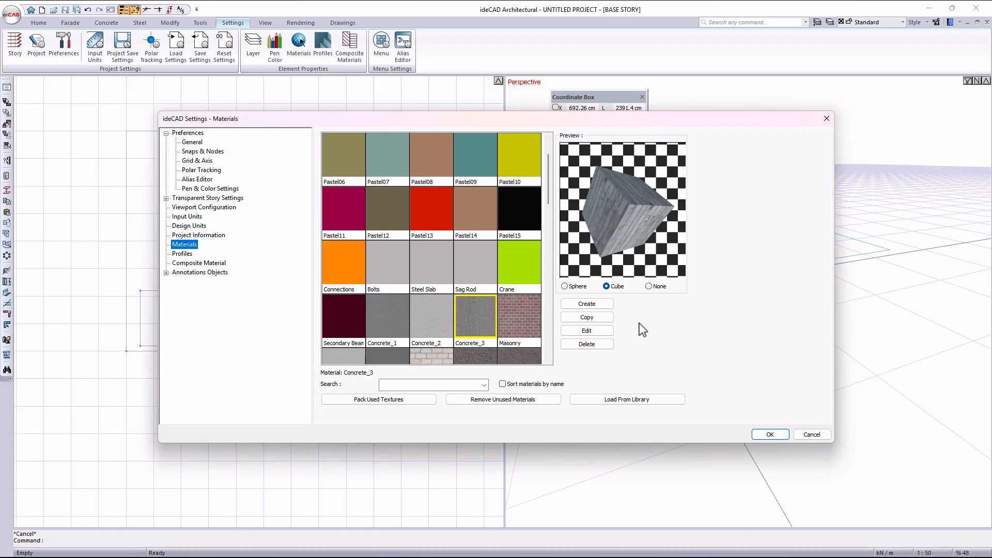
scroll(496, 294, "down", 10)
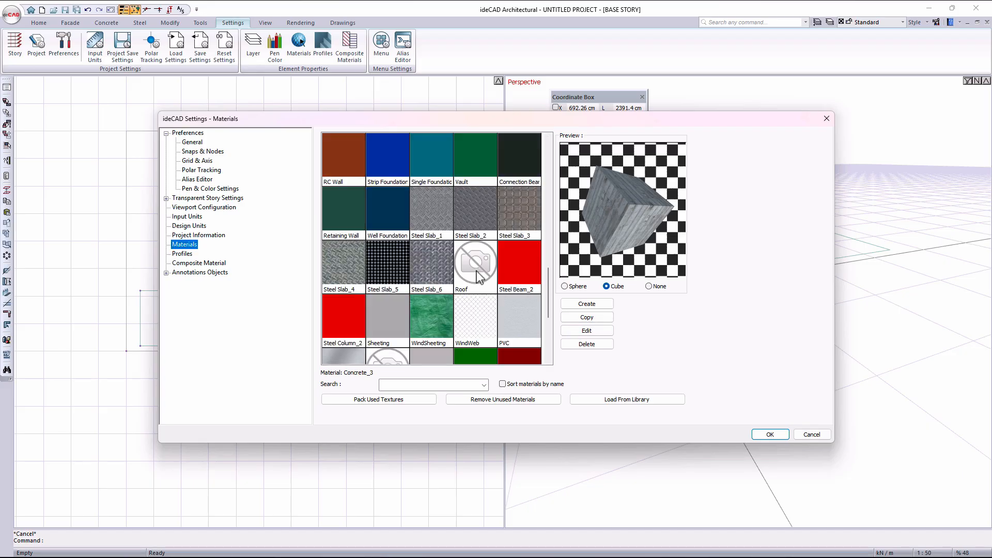
left_click(182, 254)
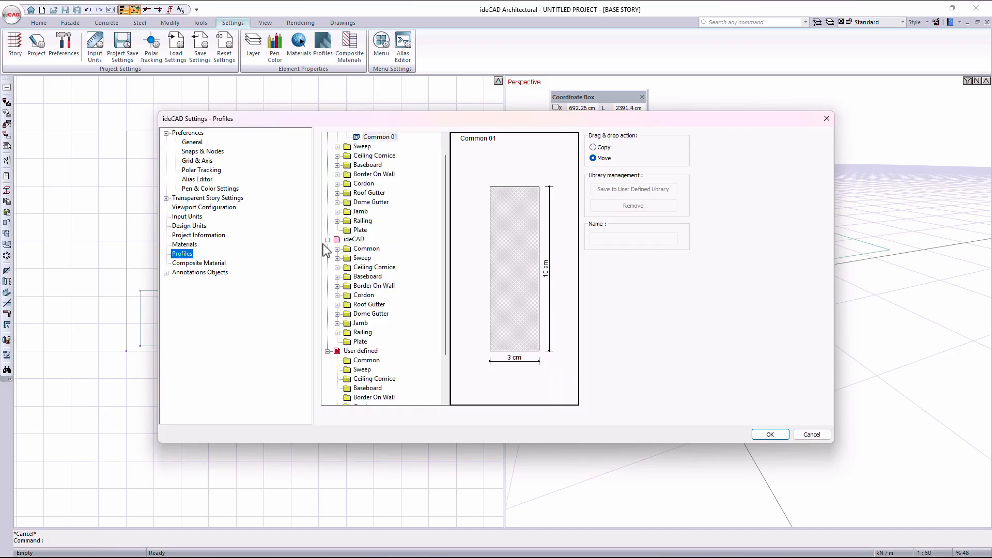
left_click(337, 165)
left_click(381, 174)
left_click(381, 183)
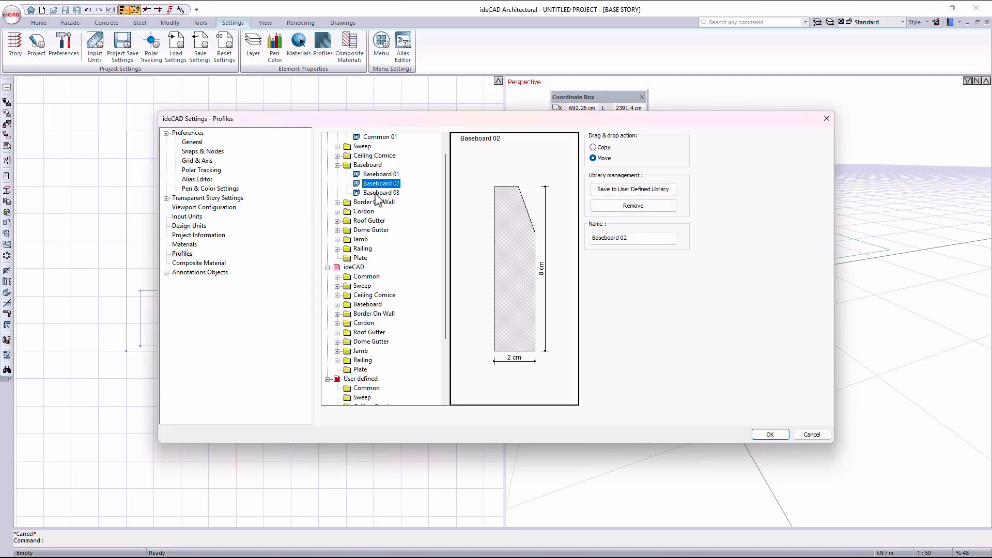
left_click(377, 193)
left_click(336, 155)
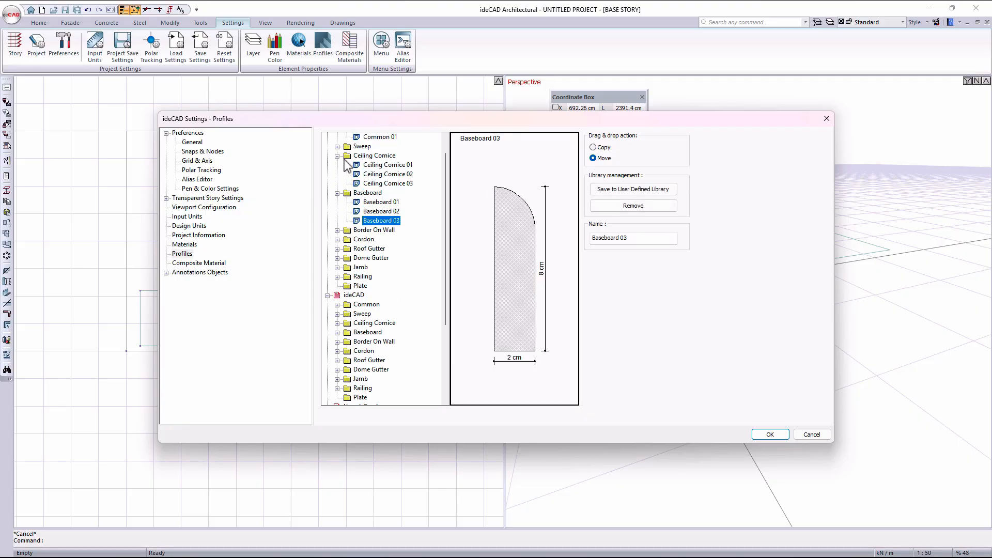
left_click(366, 166)
left_click(373, 175)
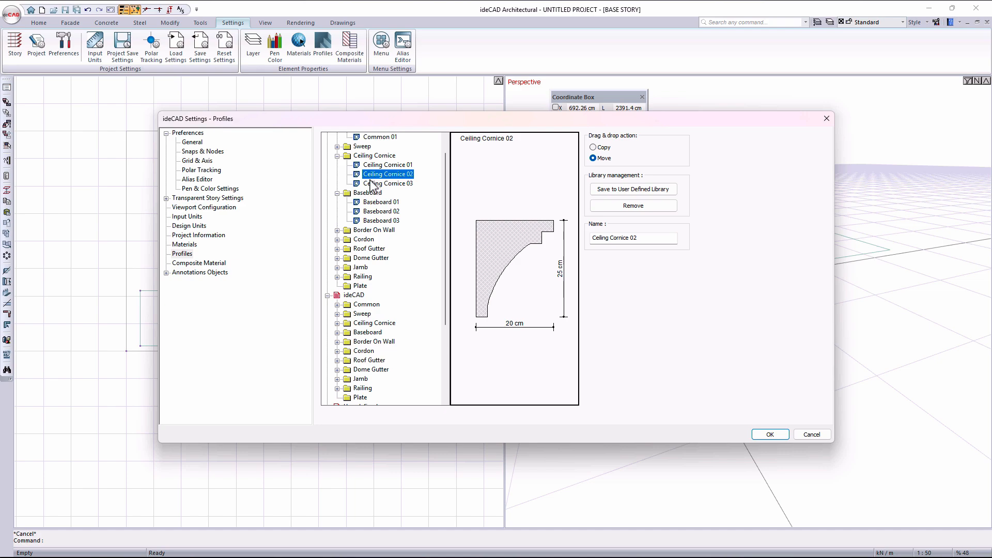
- Examine the layers of the Tile cover composite material, including Adhesive and Finishing cement
left_click(214, 265)
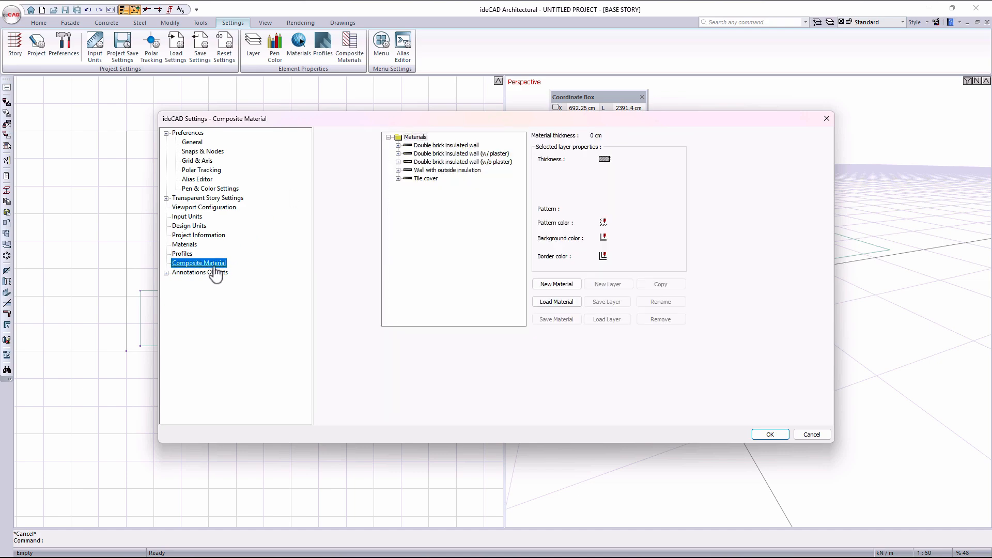
left_click(398, 178)
left_click(435, 195)
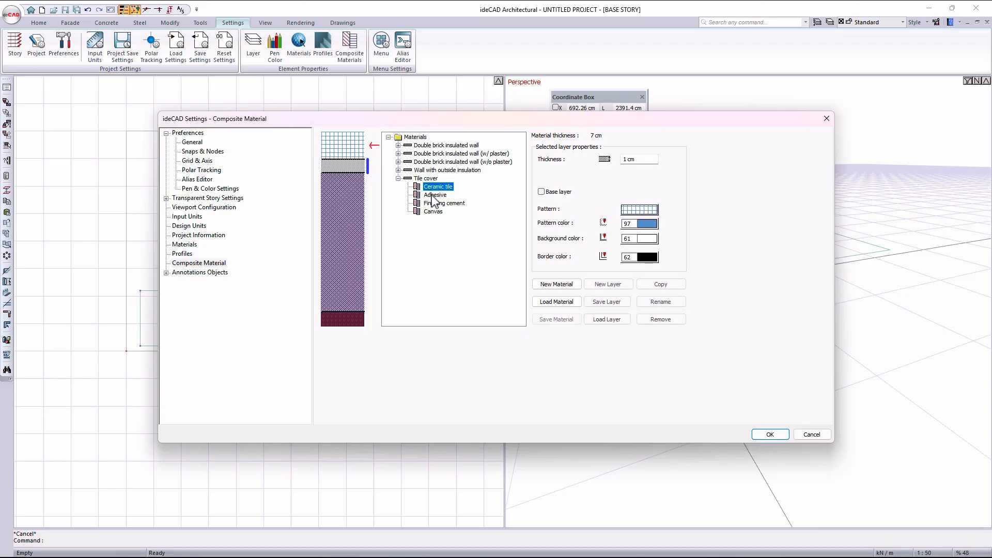
left_click(441, 205)
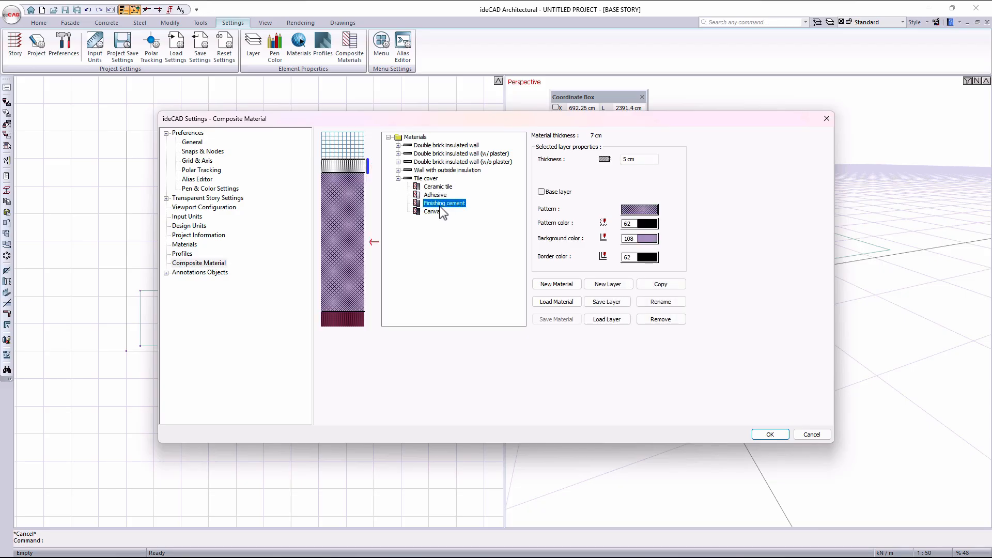
- Review the Free Dimension Settings under the annotation objects and close the settings without saving
left_click(200, 273)
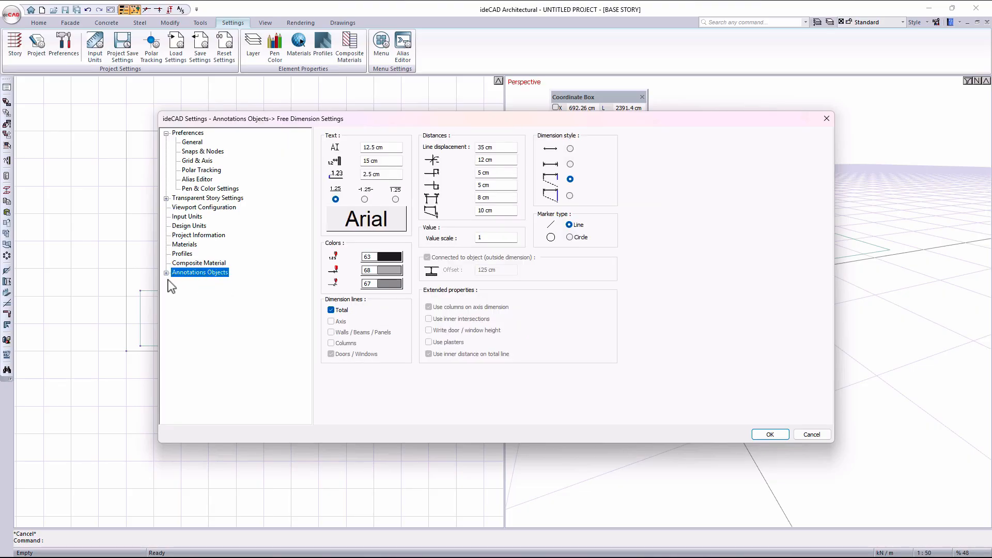
left_click(166, 273)
left_click(201, 281)
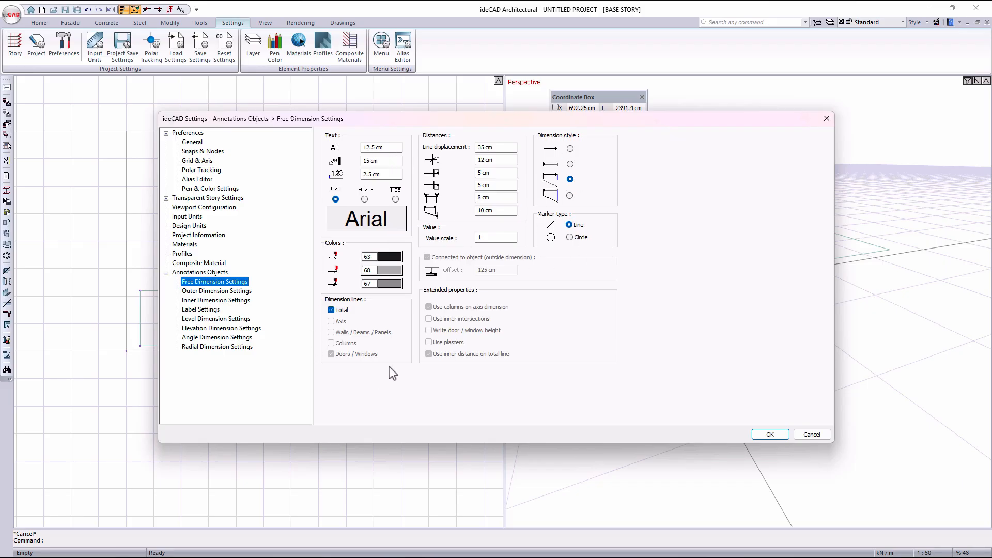
key("Escape")
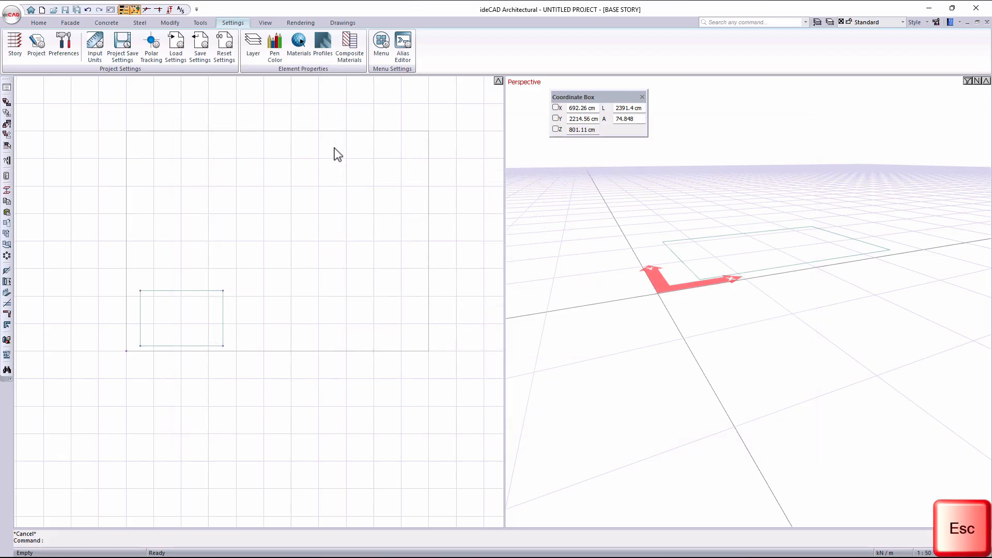
- Add two stories above the base story in the story settings, and two more above Story 1, using the 300 cm default height
left_click(13, 52)
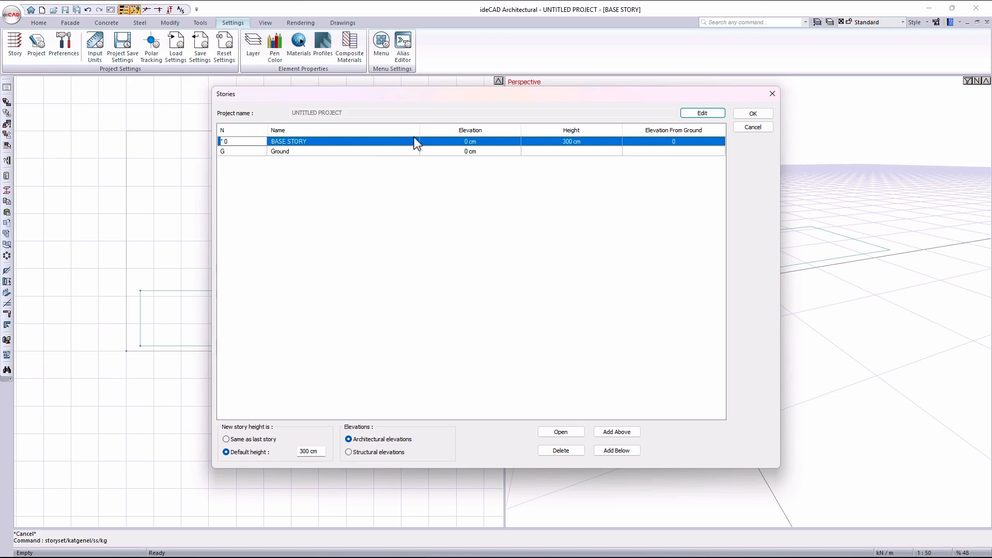
left_click(619, 435)
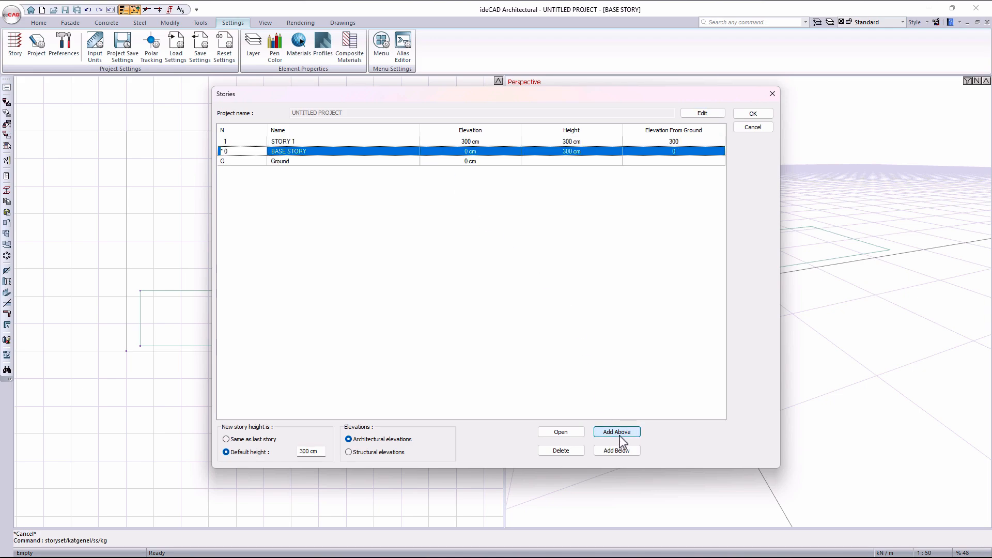
left_click(619, 436)
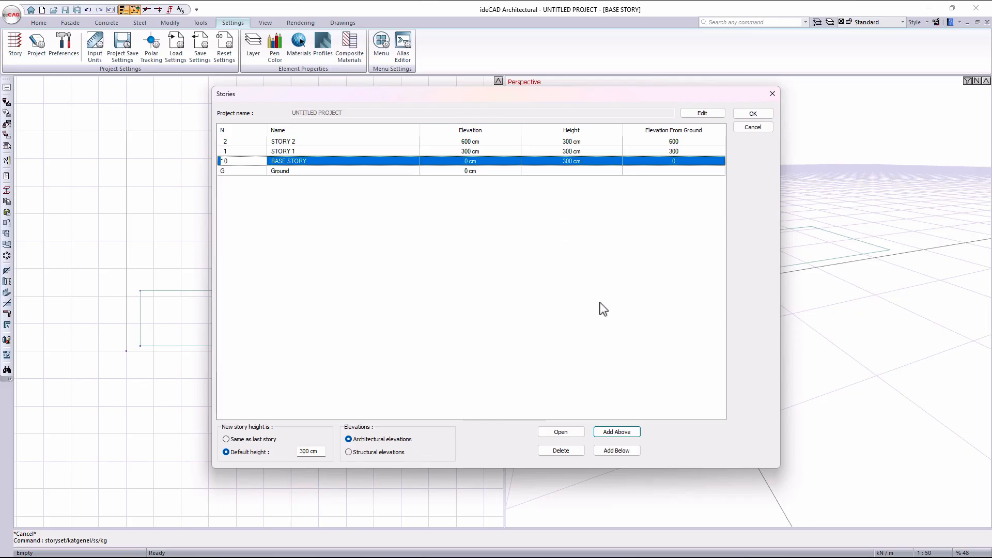
left_click(302, 153)
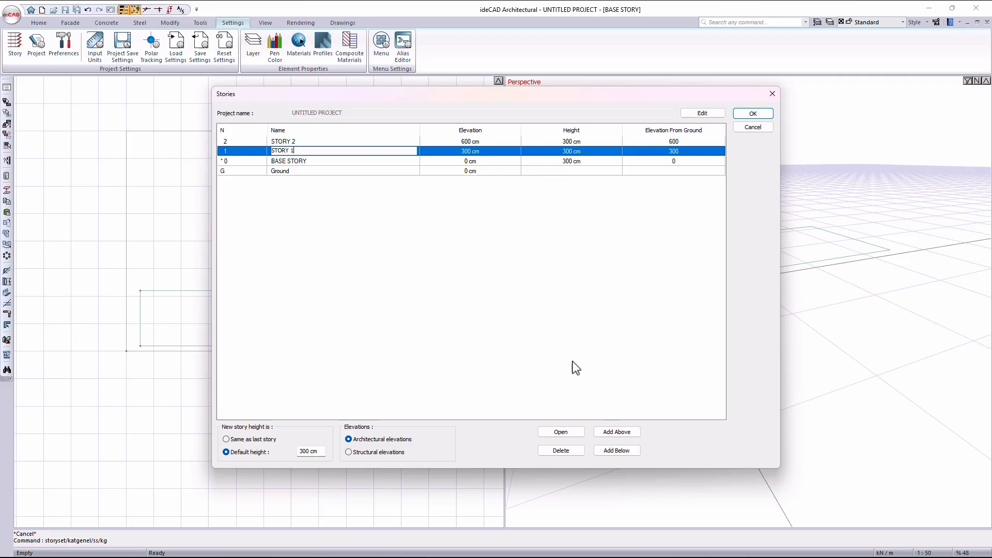
left_click(626, 433)
left_click(627, 433)
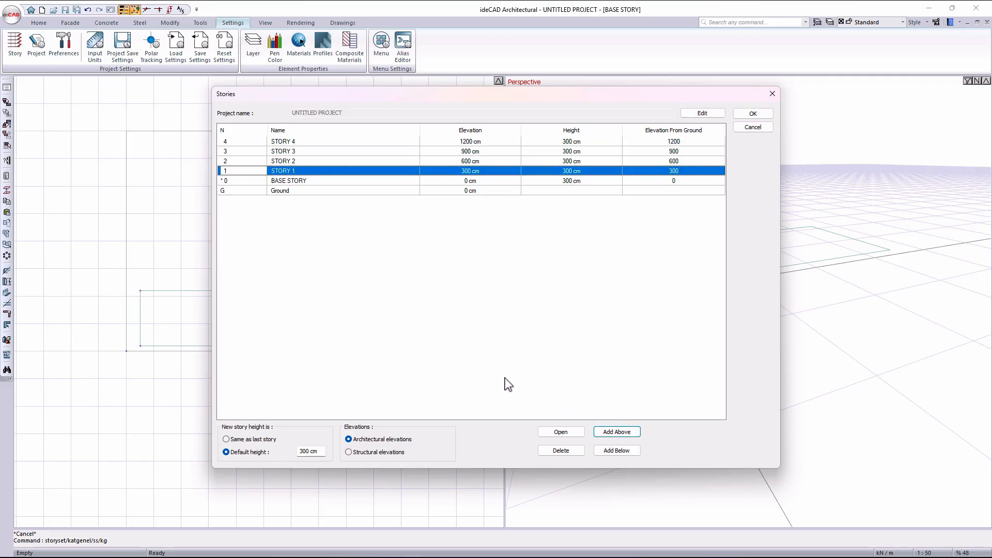
- Set the default height for new stories to 400 cm and add two stories above and two basements below the base story
left_click_drag(318, 451, 264, 452)
type("400")
double_click(327, 182)
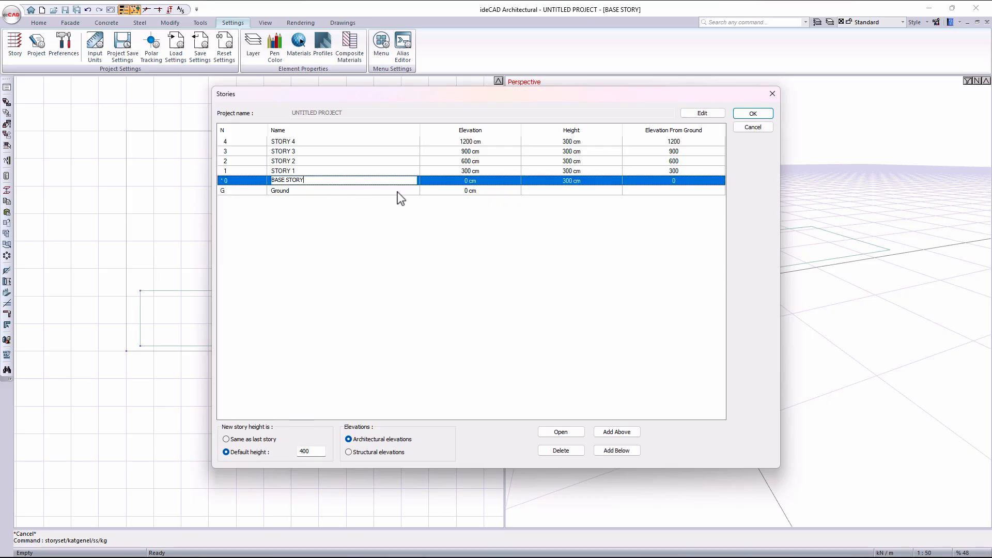
left_click(616, 432)
left_click(615, 433)
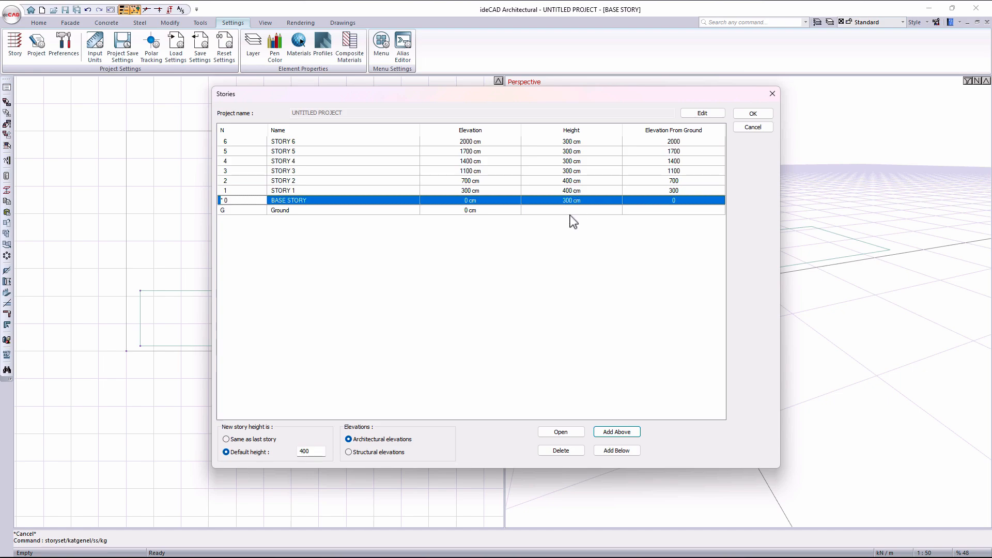
left_click(612, 451)
left_click(612, 451)
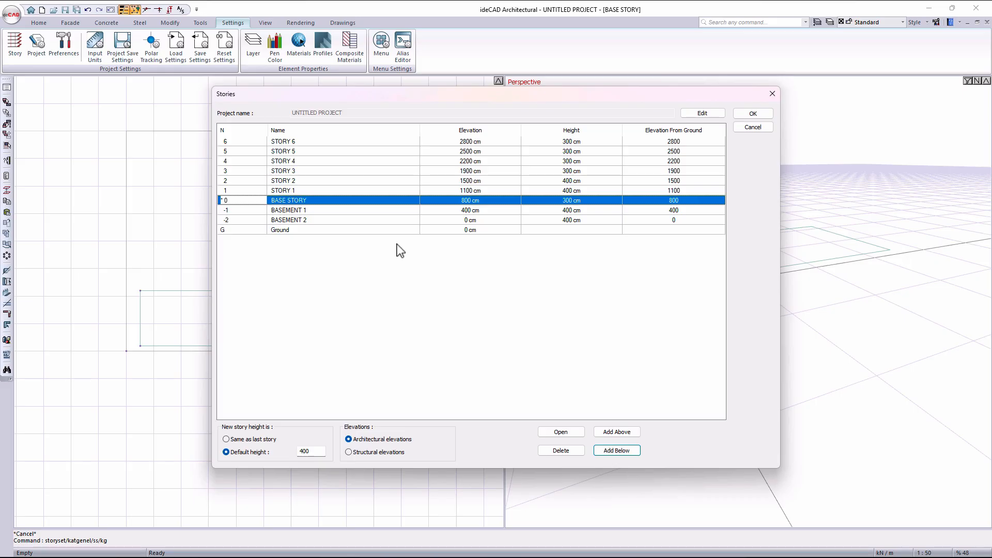
- Set the ground elevation to -800 cm in the story list
double_click(483, 230)
left_click_drag(482, 230, 437, 233)
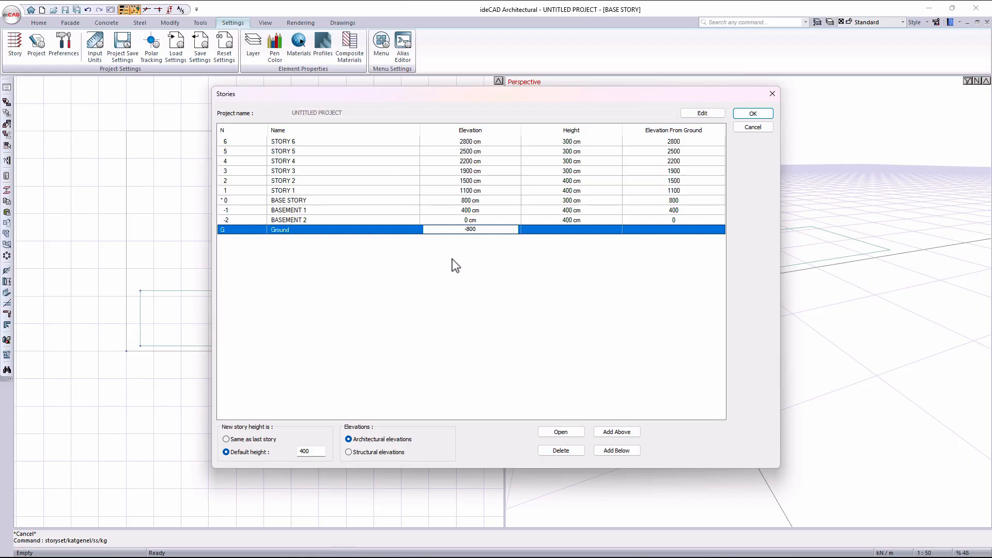
key("Return")
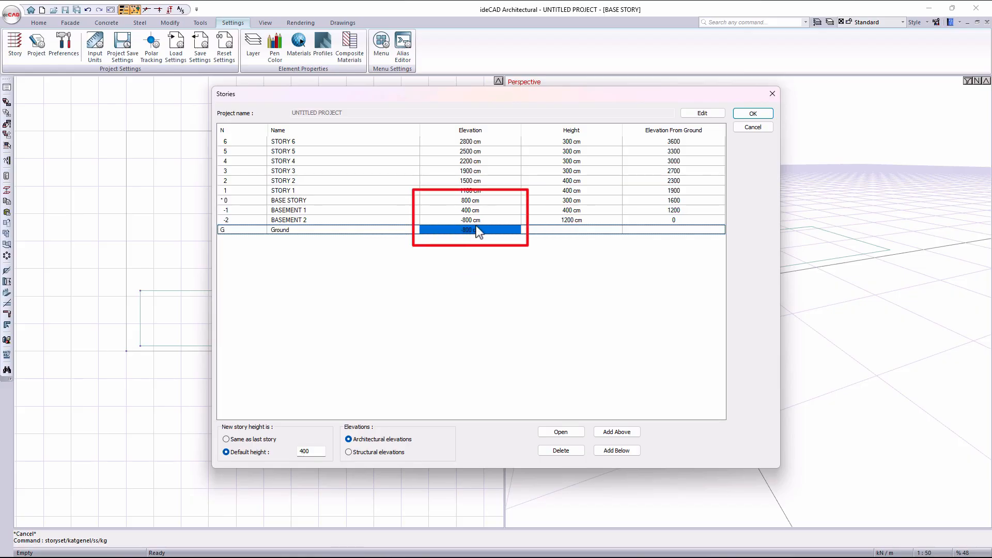
- Set the height of Basement 2 to 400 cm and accept the story settings
left_click(580, 222)
left_click_drag(580, 221, 515, 213)
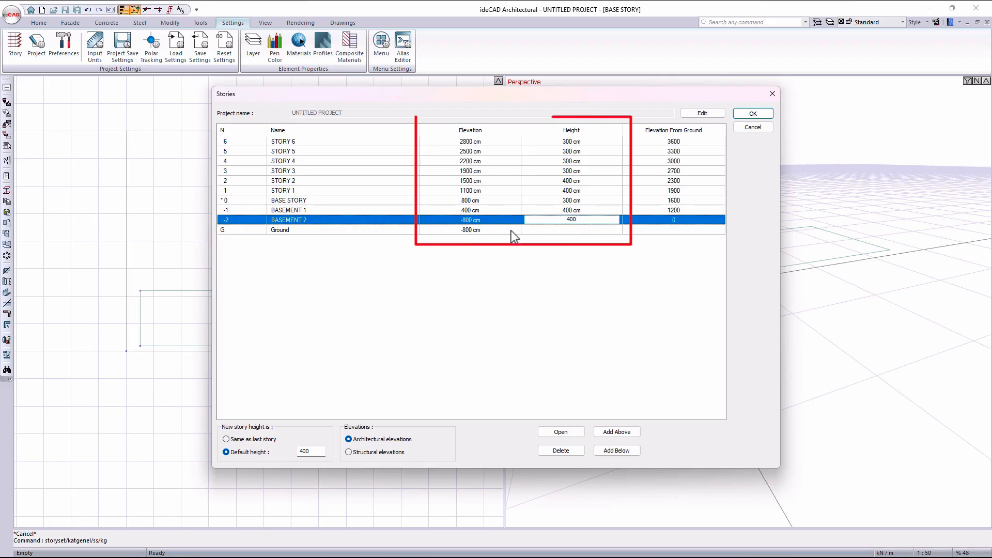
key("Return")
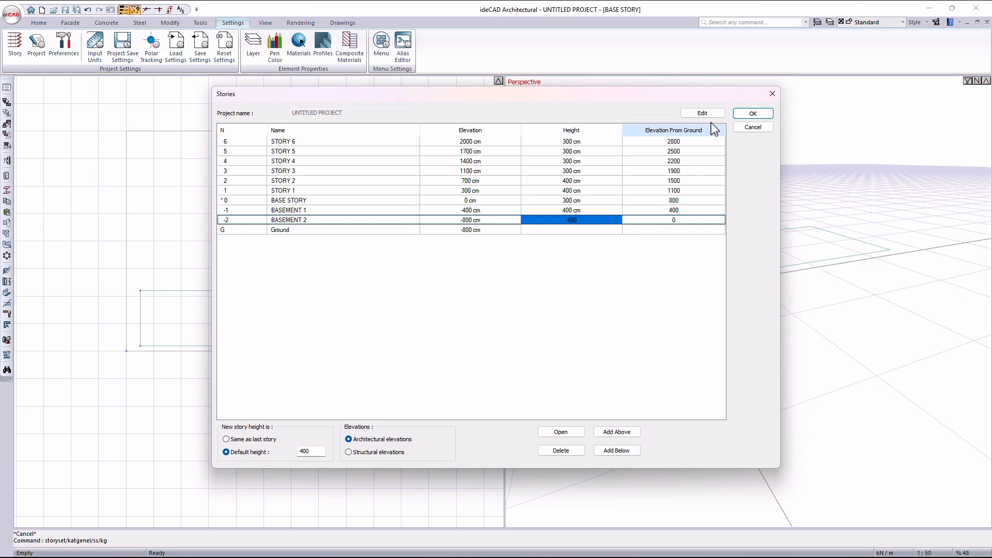
left_click(753, 113)
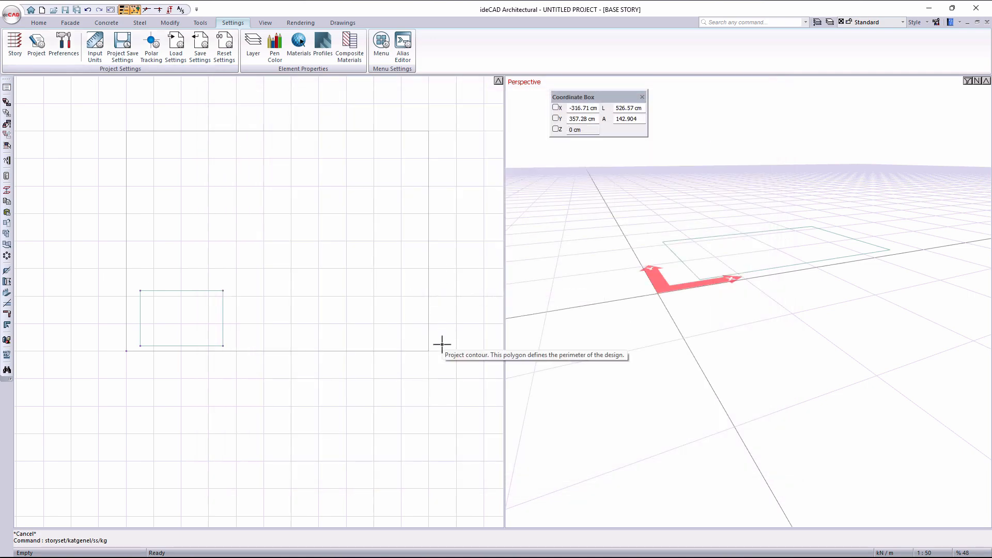
- Switch the active floor of the project to Story 2
left_click(437, 553)
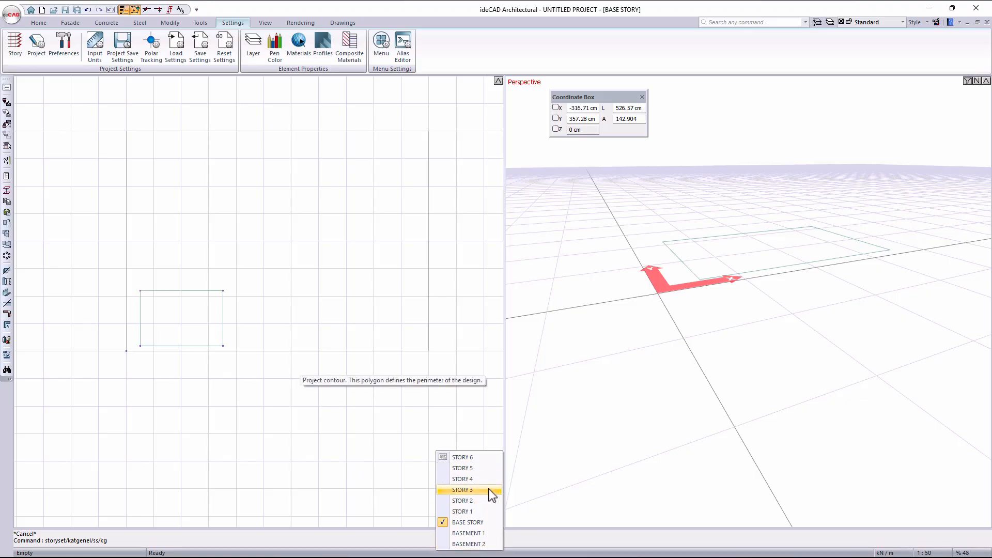
left_click(476, 499)
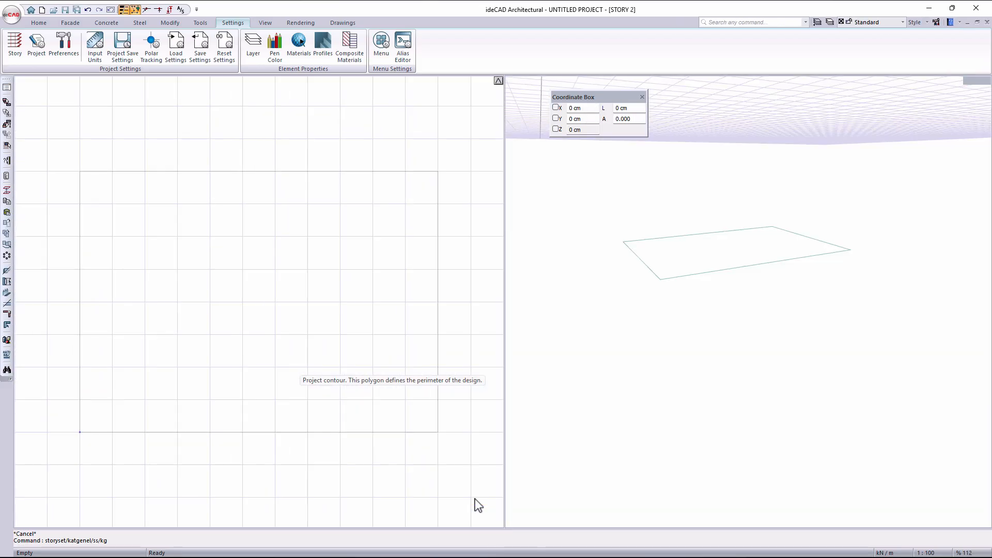